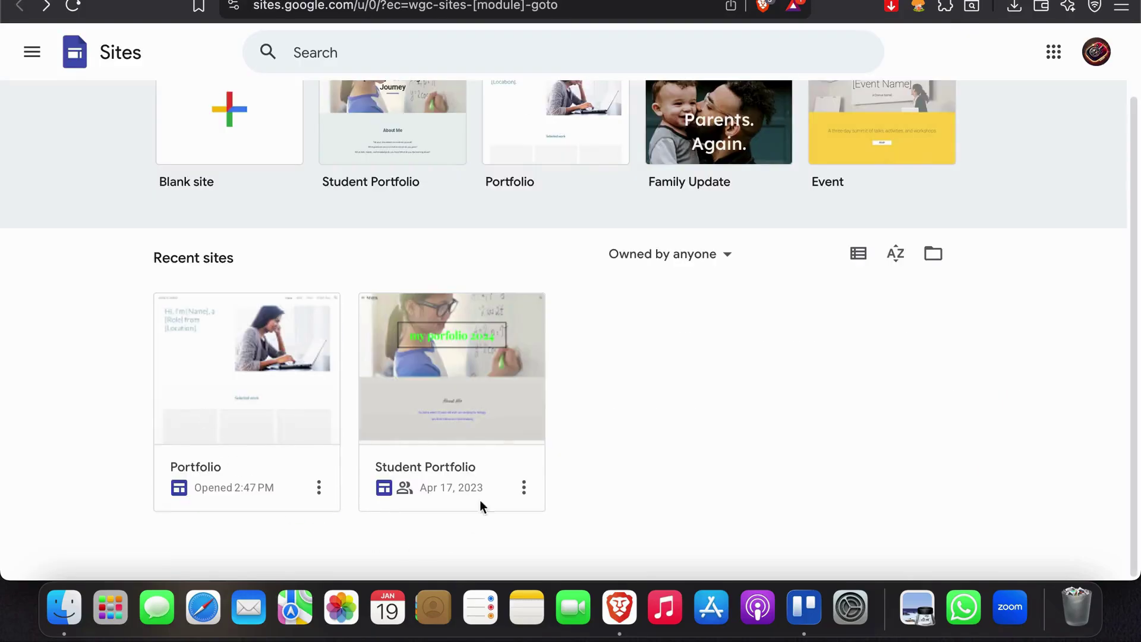
pyautogui.click(524, 488)
pyautogui.click(527, 489)
pyautogui.click(527, 488)
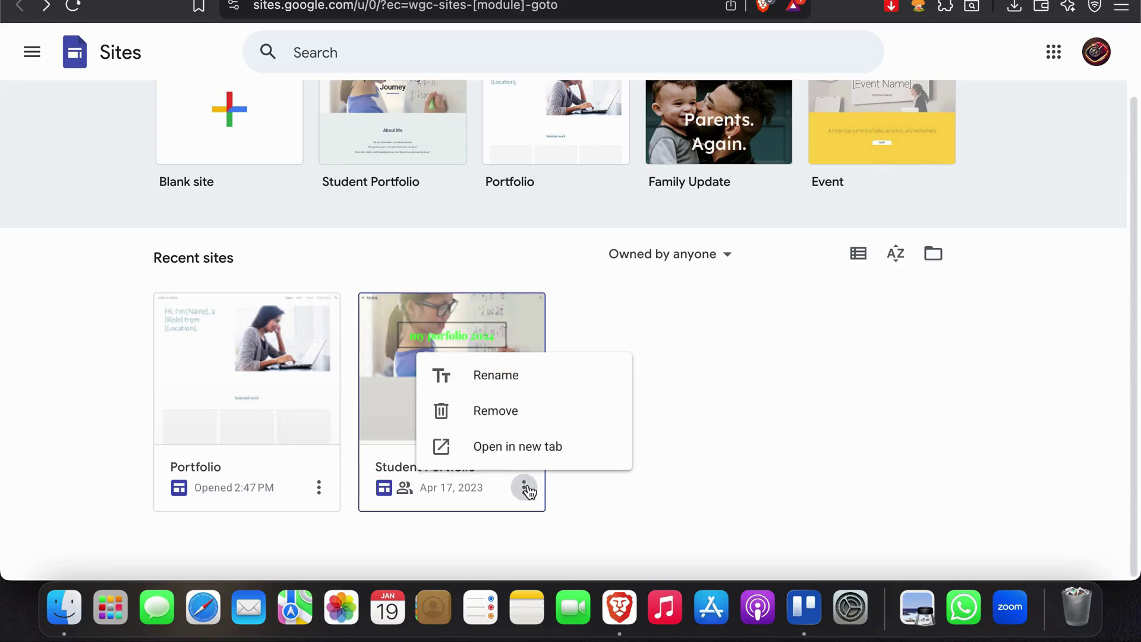
pyautogui.click(527, 488)
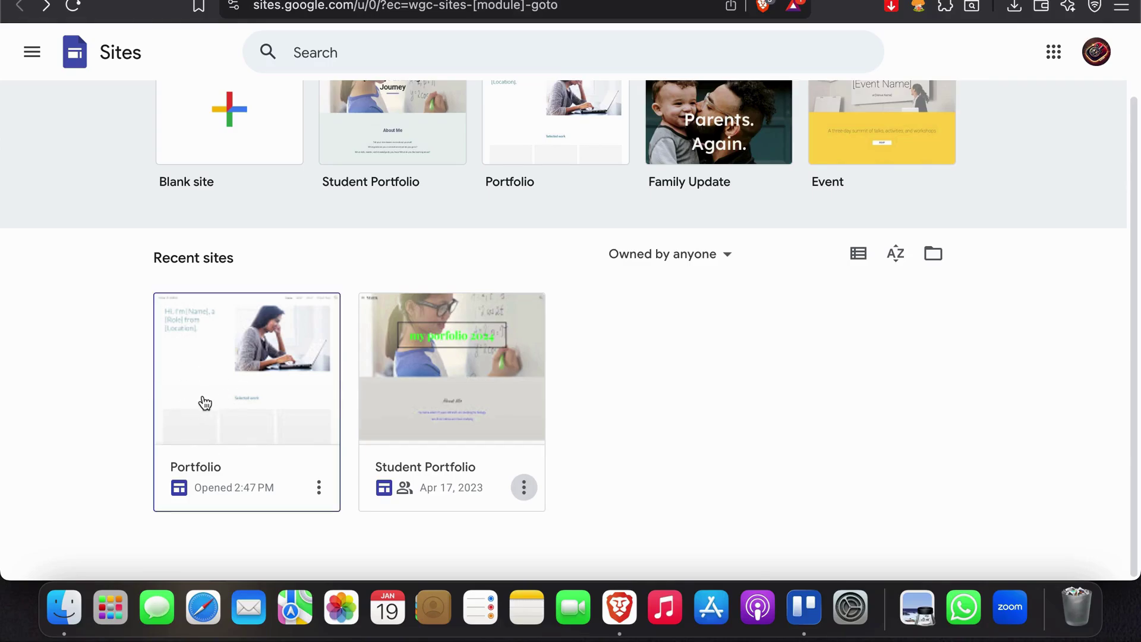
# Step: Open the Portfolio site and publish it to the web under the suggested web address, leaving it viewable by anyone
pyautogui.click(221, 383)
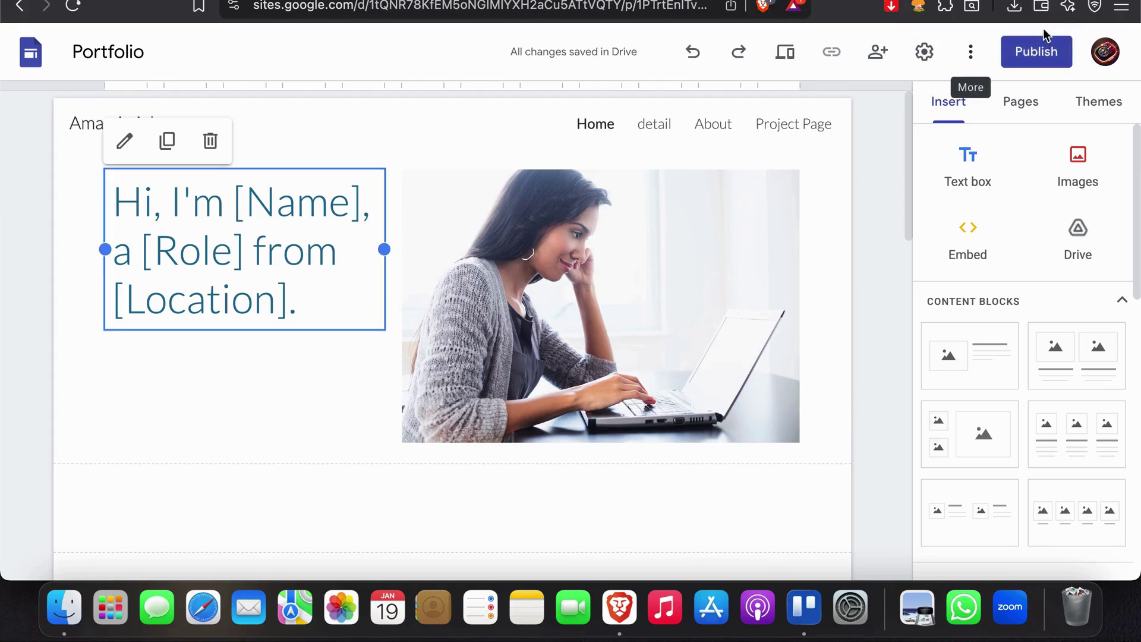
pyautogui.click(1036, 52)
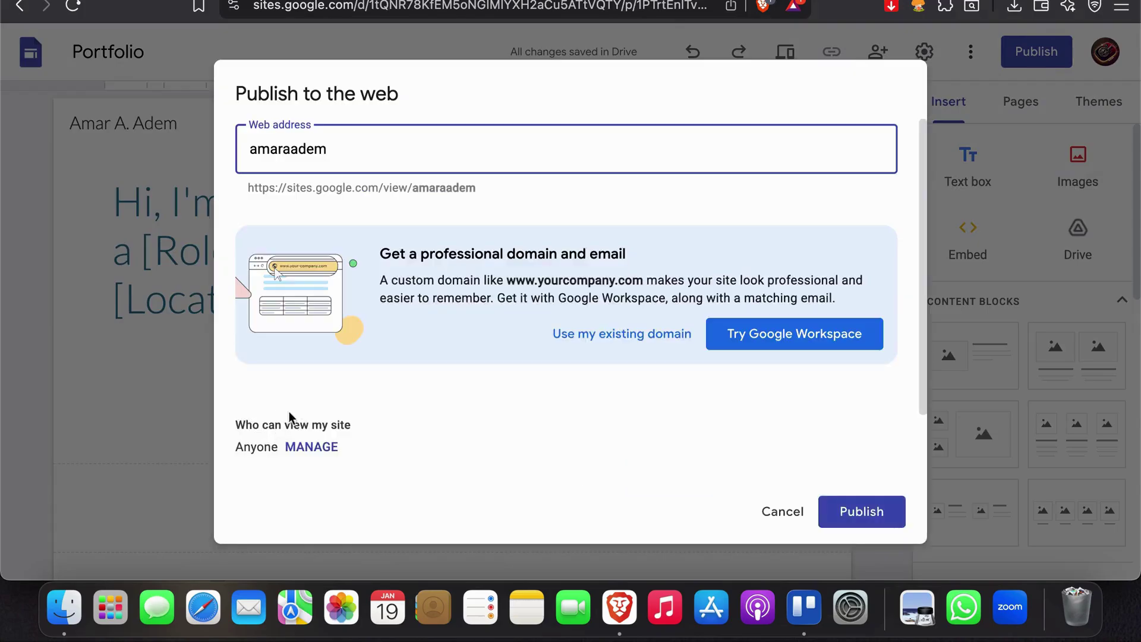
pyautogui.scroll(-3, 480, 368)
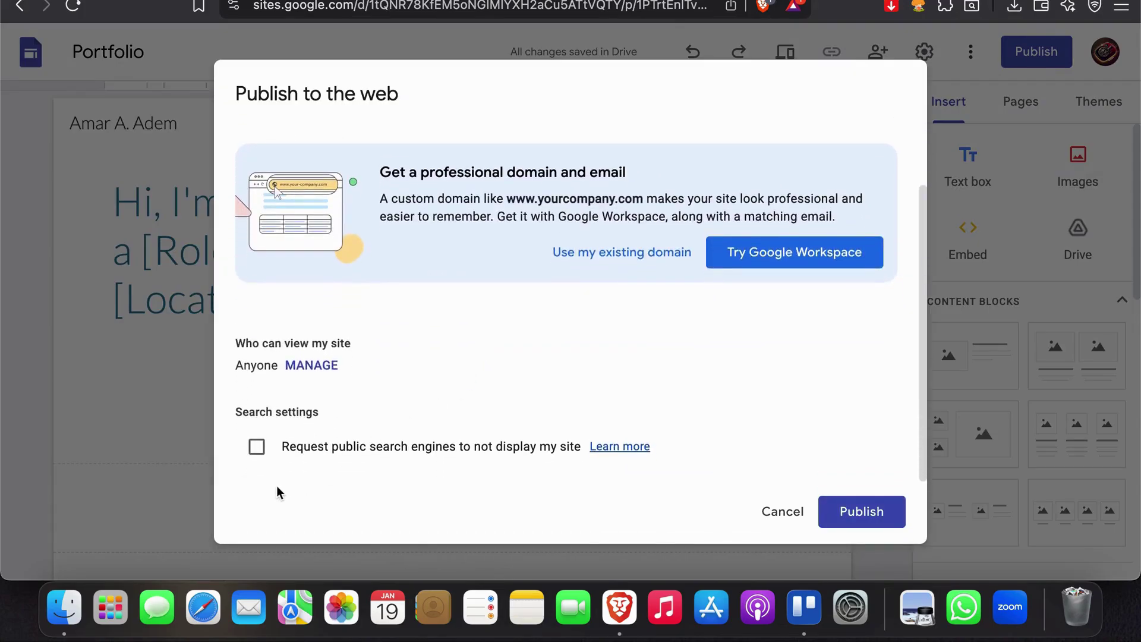
pyautogui.click(441, 453)
pyautogui.doubleClick(441, 452)
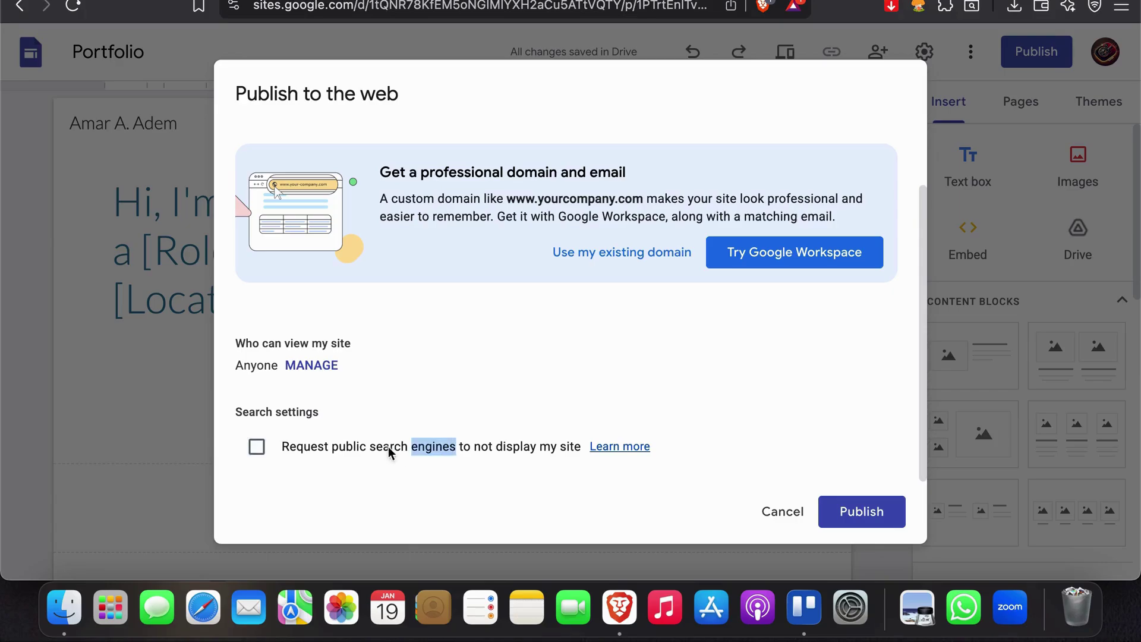
pyautogui.click(447, 388)
pyautogui.scroll(3, 447, 387)
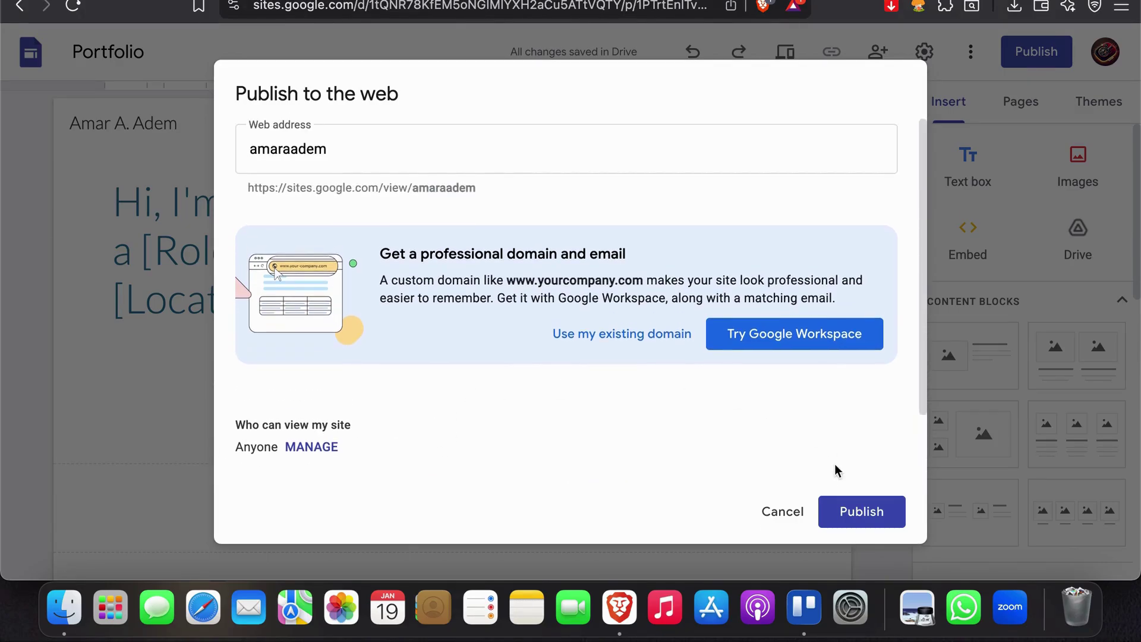
pyautogui.click(855, 511)
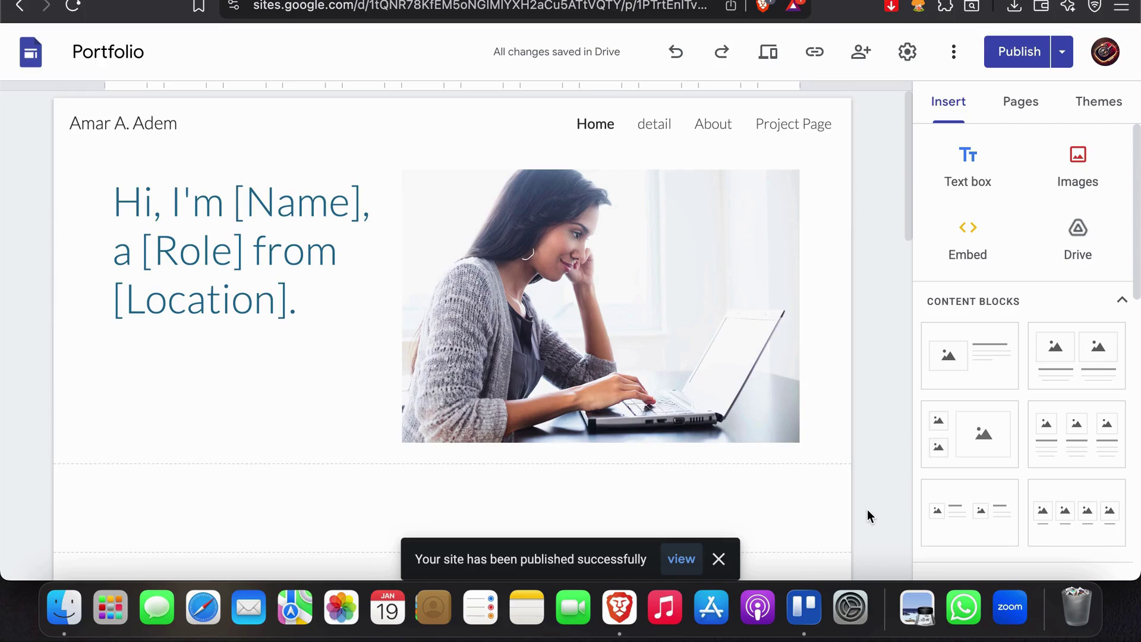
# Step: View the published site, copy its web address, look through the home page and return to the site editor
pyautogui.click(681, 559)
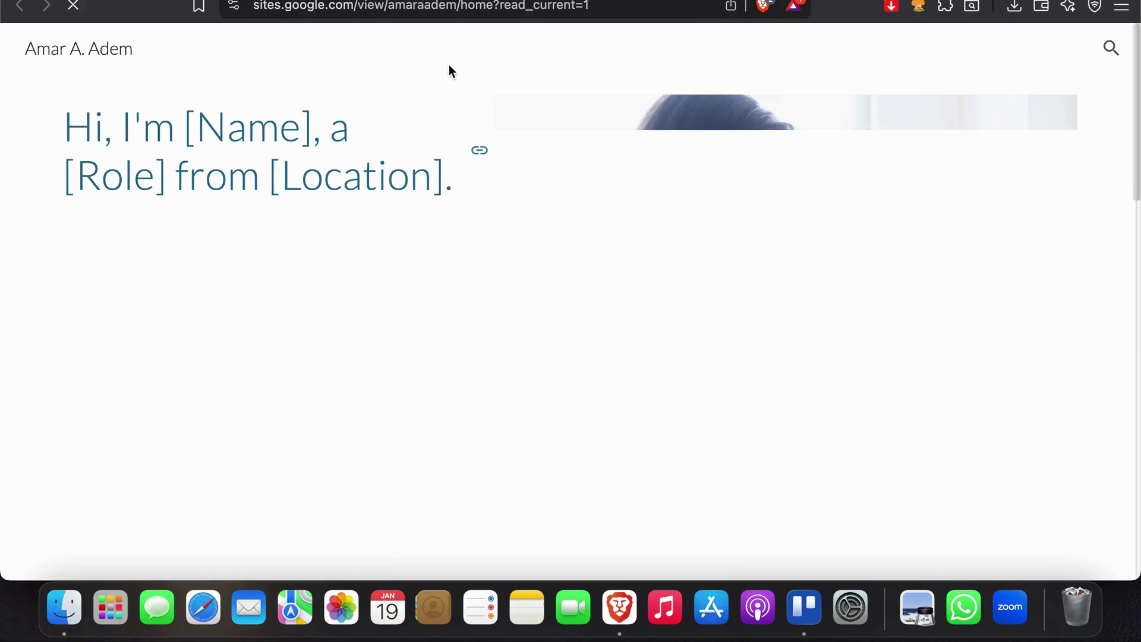
pyautogui.click(351, 6)
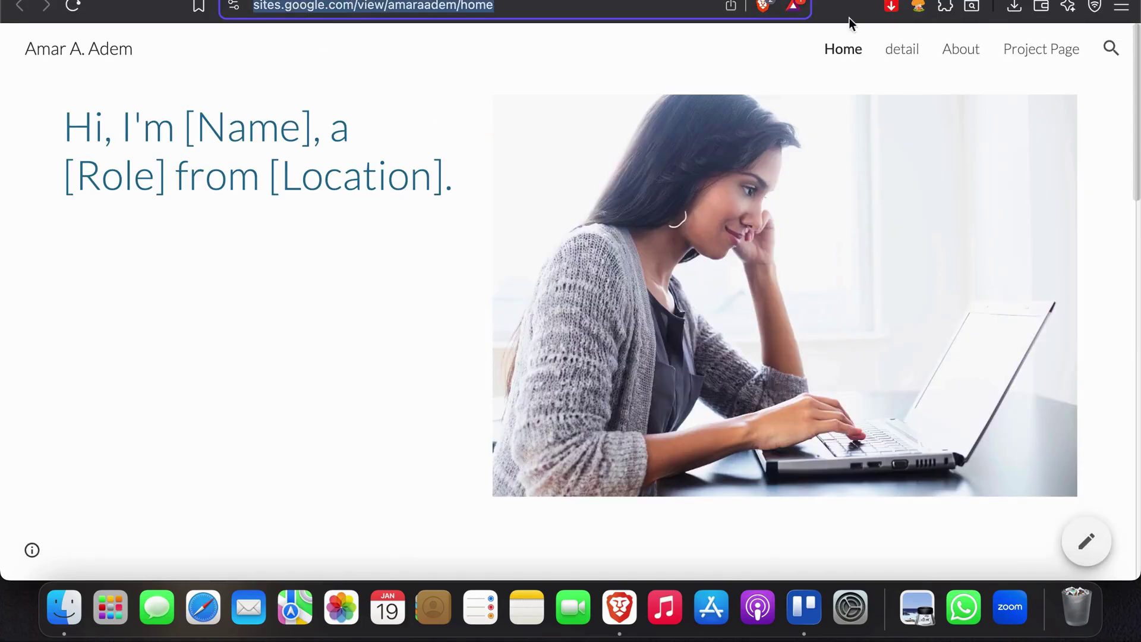
pyautogui.scroll(-15, 714, 262)
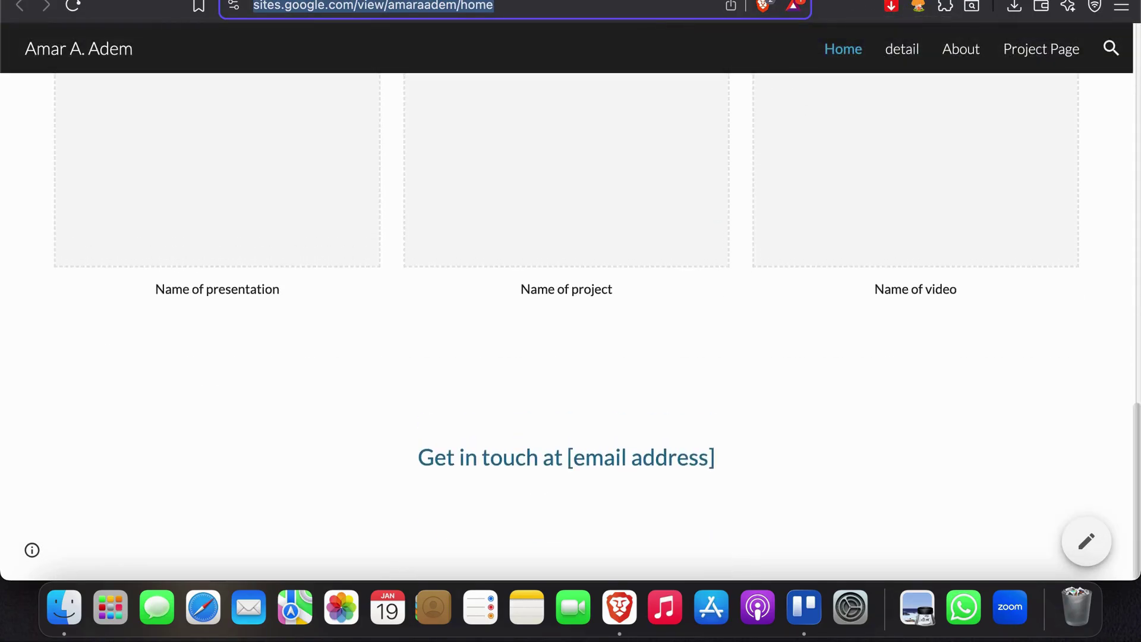
pyautogui.hotkey('ctrl', 'shift', 'Tab')
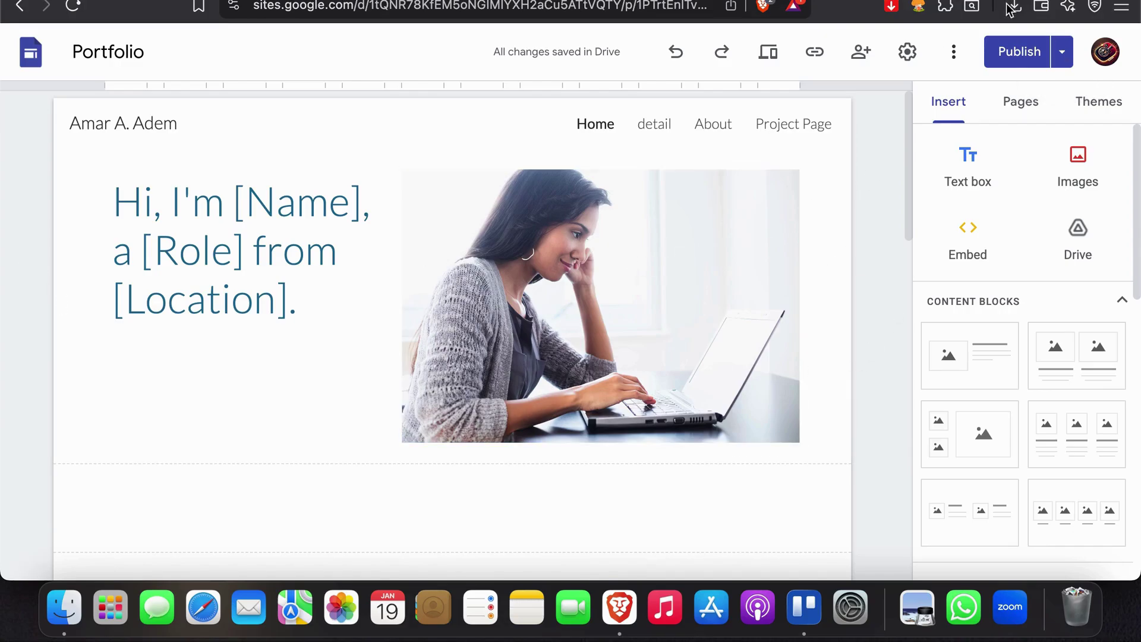
# Step: Start connecting a custom domain in the site's settings
pyautogui.click(906, 57)
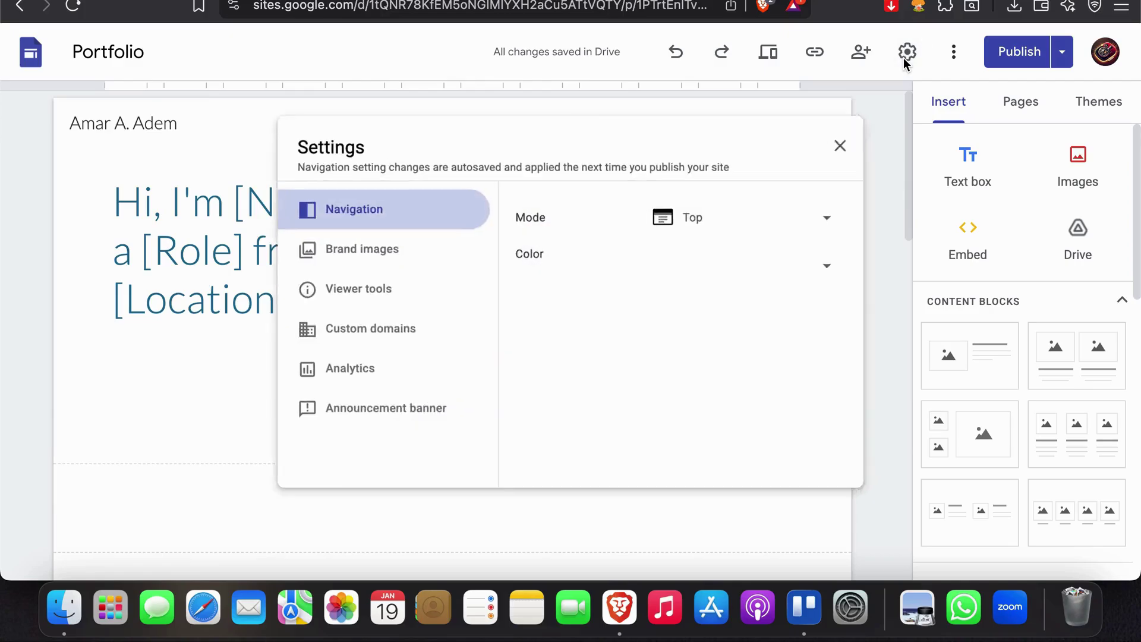
pyautogui.click(378, 342)
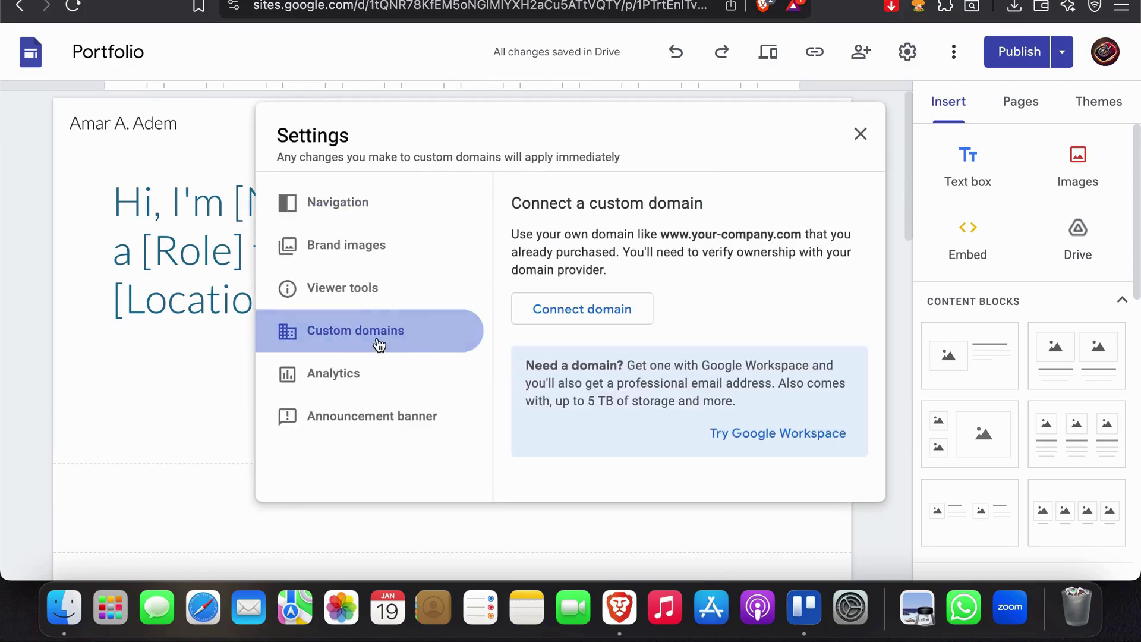
pyautogui.click(556, 321)
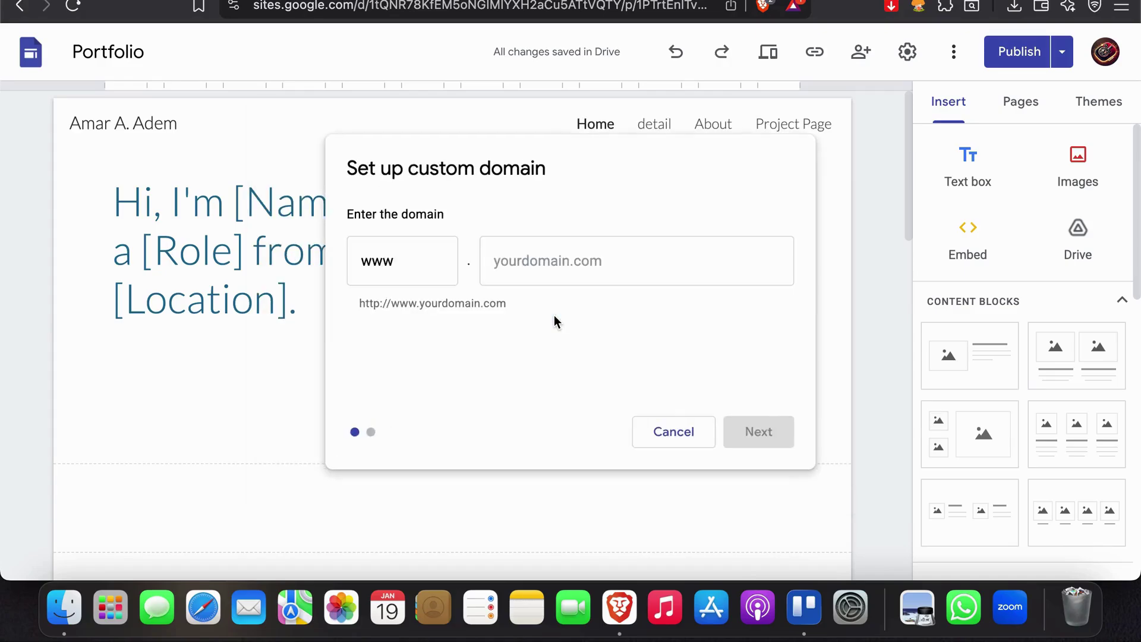
pyautogui.click(551, 264)
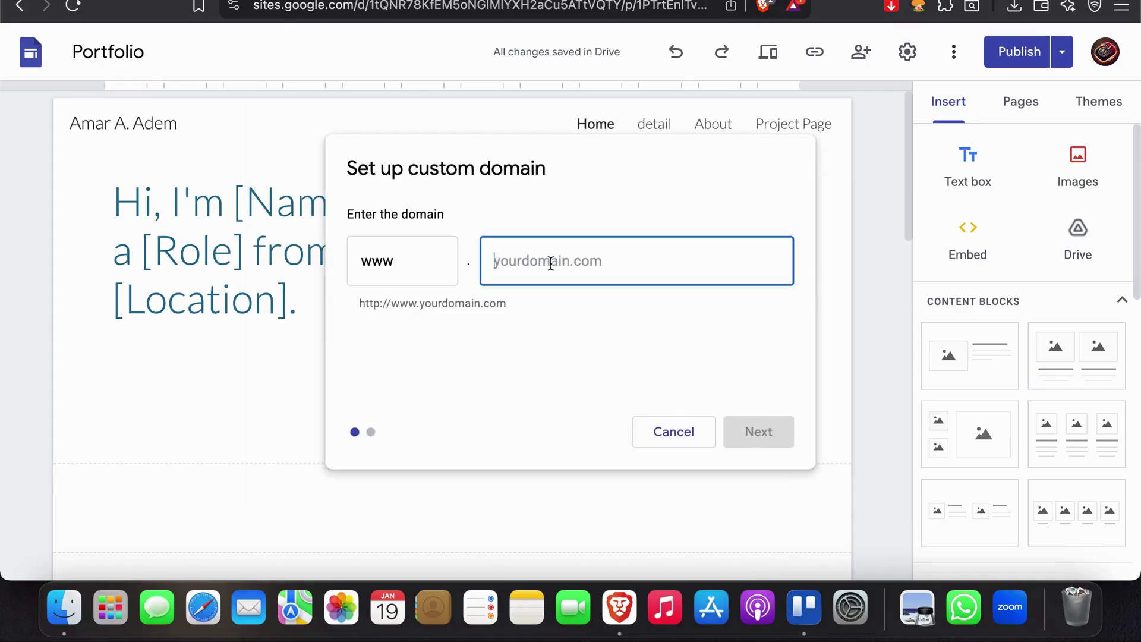
pyautogui.write('https://sites.google.com/view/amaraadem/home')
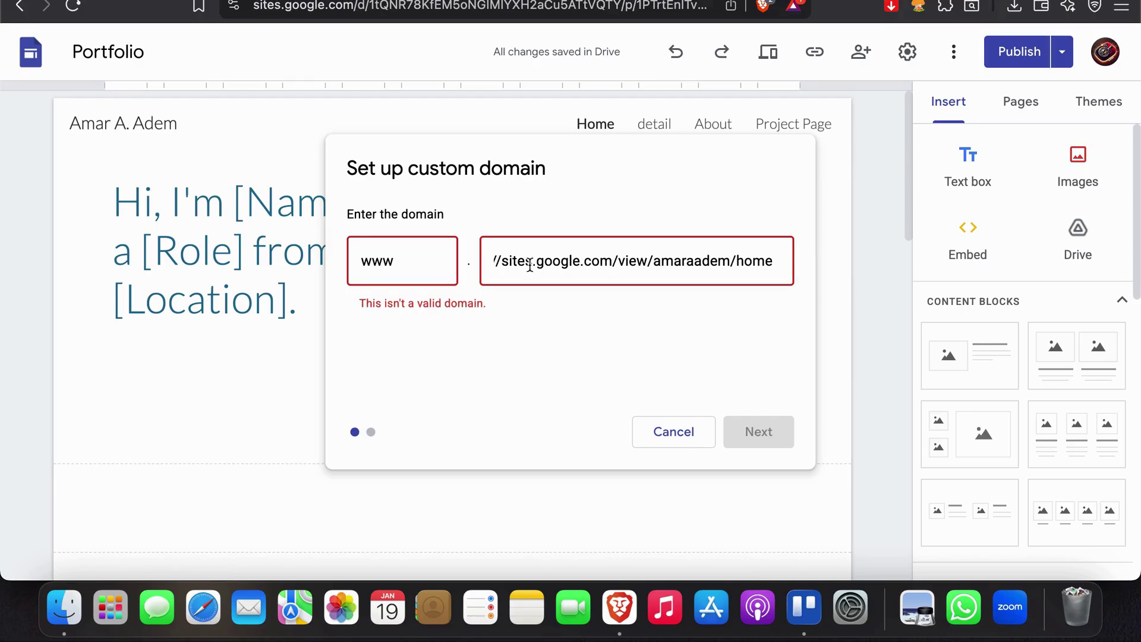
pyautogui.moveTo(530, 262); pyautogui.dragTo(491, 262)
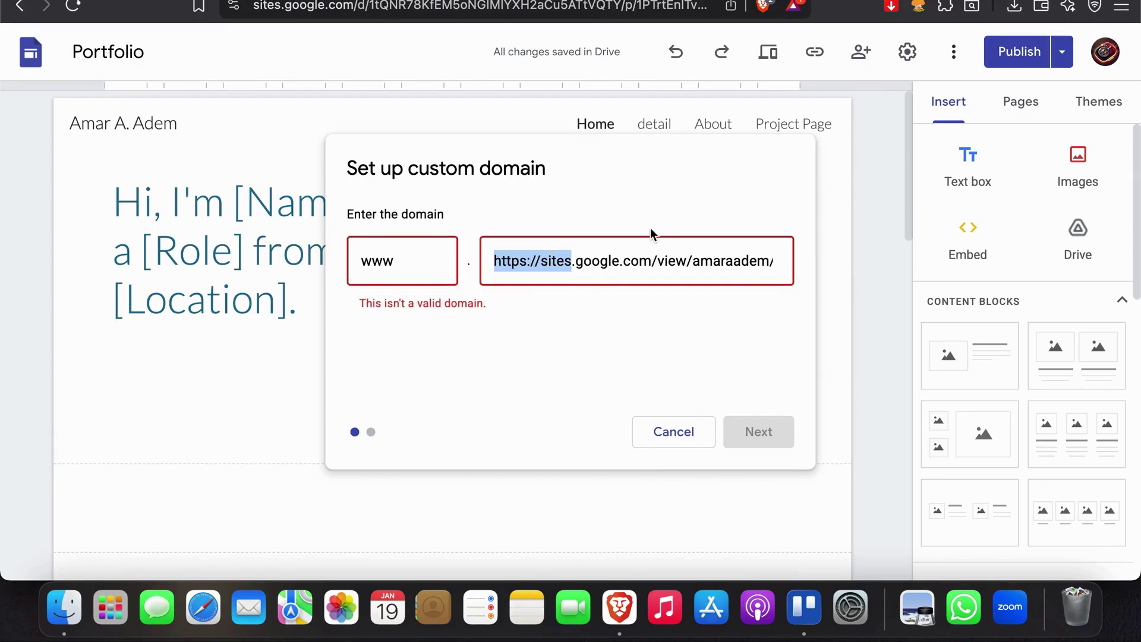
pyautogui.press('Left')
pyautogui.press('Right')
pyautogui.press('Right')
pyautogui.press('Right')
pyautogui.press('Right')
pyautogui.press('Right')
pyautogui.press('Right')
pyautogui.press('Right')
pyautogui.press('Right')
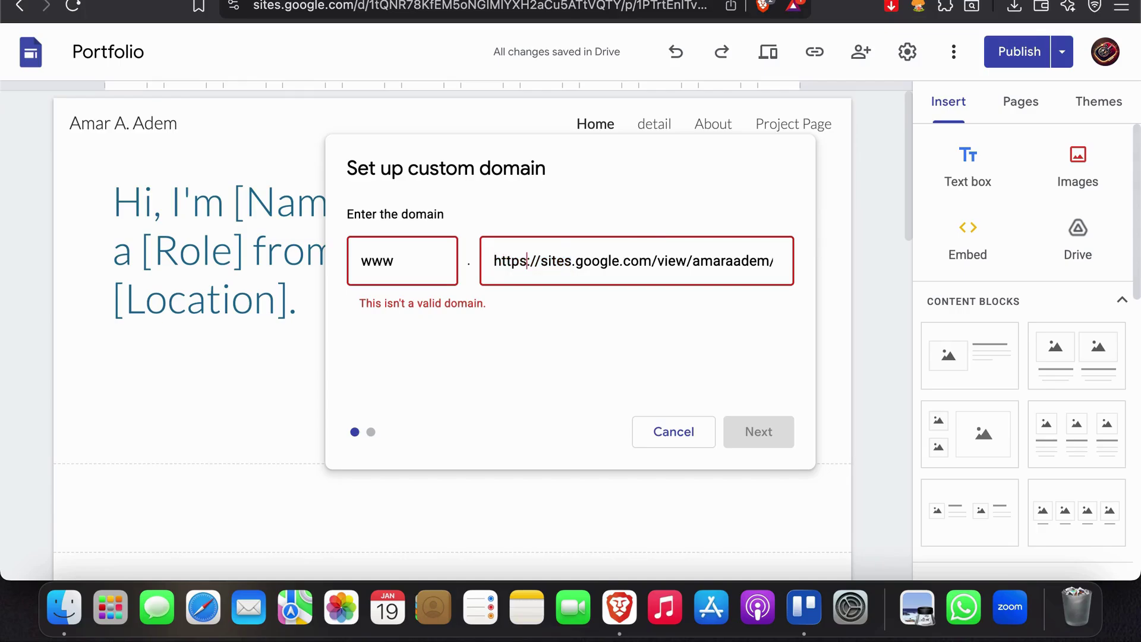
pyautogui.press('BackSpace')
pyautogui.press('BackSpace')
pyautogui.press('BackSpace')
pyautogui.press('BackSpace')
pyautogui.press('BackSpace')
pyautogui.press('BackSpace')
pyautogui.press('BackSpace')
pyautogui.press('BackSpace')
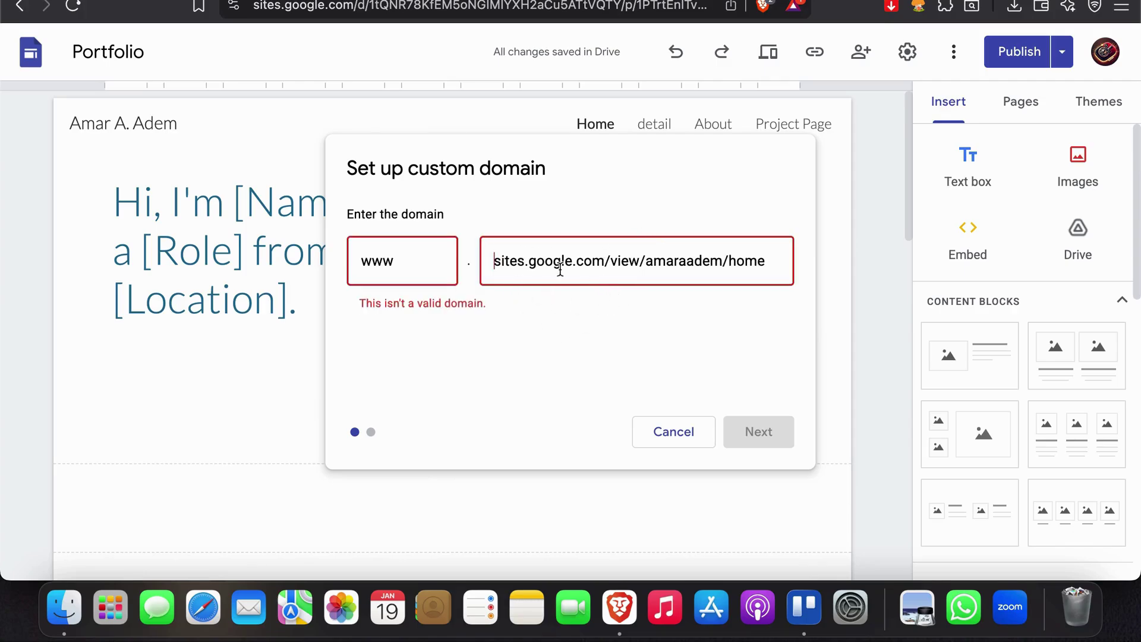
# Step: Remove sites.google.com/view/ from the start of the custom domain entry
pyautogui.click(645, 265)
pyautogui.press('BackSpace')
pyautogui.press('BackSpace')
pyautogui.press('BackSpace')
pyautogui.press('BackSpace')
pyautogui.press('BackSpace')
pyautogui.press('BackSpace')
pyautogui.press('BackSpace')
pyautogui.press('BackSpace')
pyautogui.press('BackSpace')
pyautogui.press('BackSpace')
pyautogui.press('BackSpace')
pyautogui.press('BackSpace')
pyautogui.press('BackSpace')
pyautogui.press('BackSpace')
pyautogui.press('BackSpace')
pyautogui.press('BackSpace')
pyautogui.press('BackSpace')
pyautogui.press('BackSpace')
pyautogui.press('BackSpace')
pyautogui.press('BackSpace')
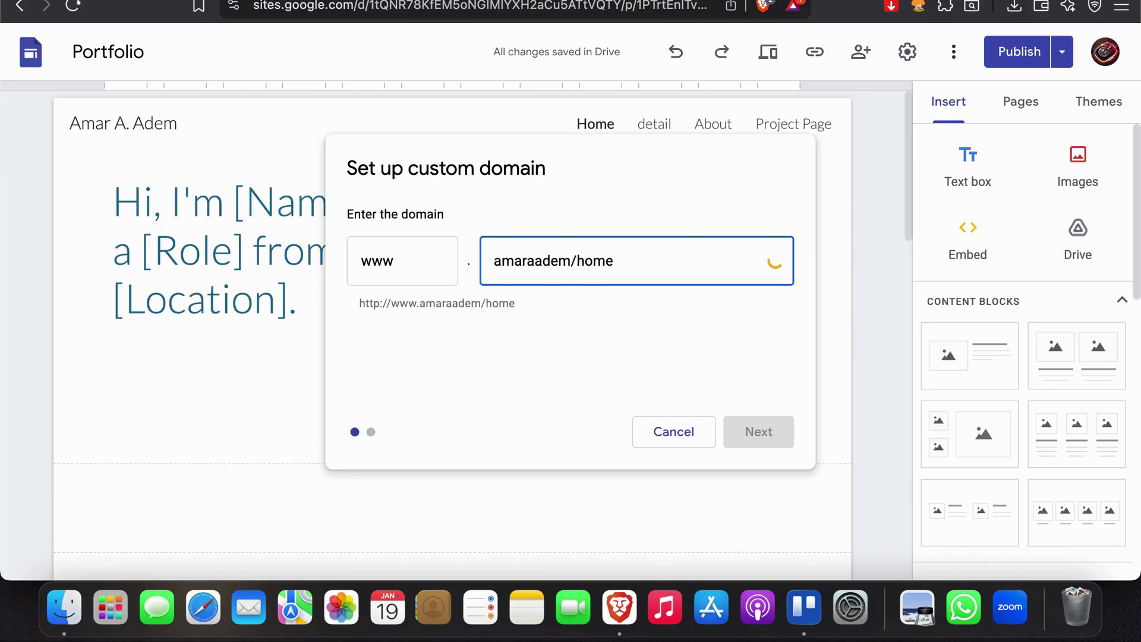
# Step: Clear the custom domain entry and cancel the domain setup
pyautogui.doubleClick(700, 271)
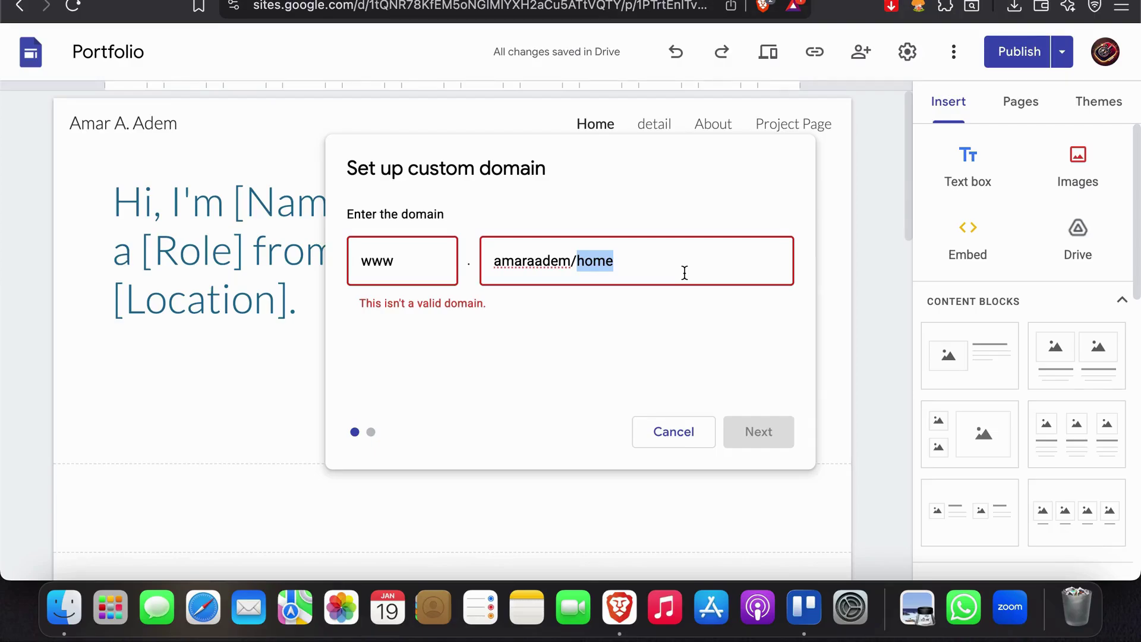
pyautogui.press('super+a')
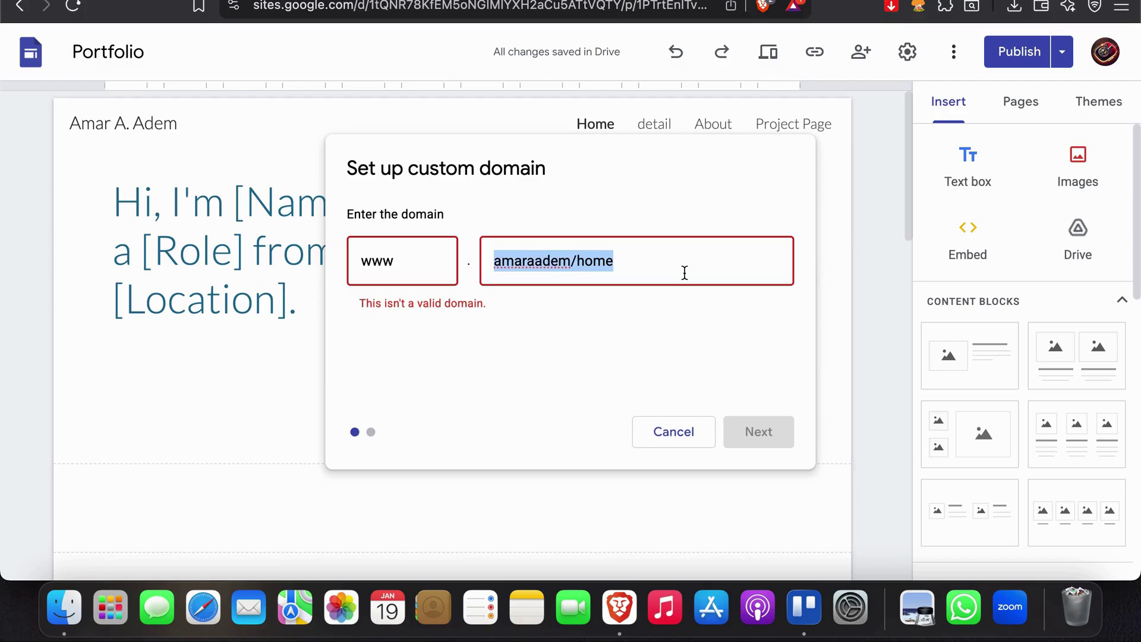
pyautogui.press('BackSpace')
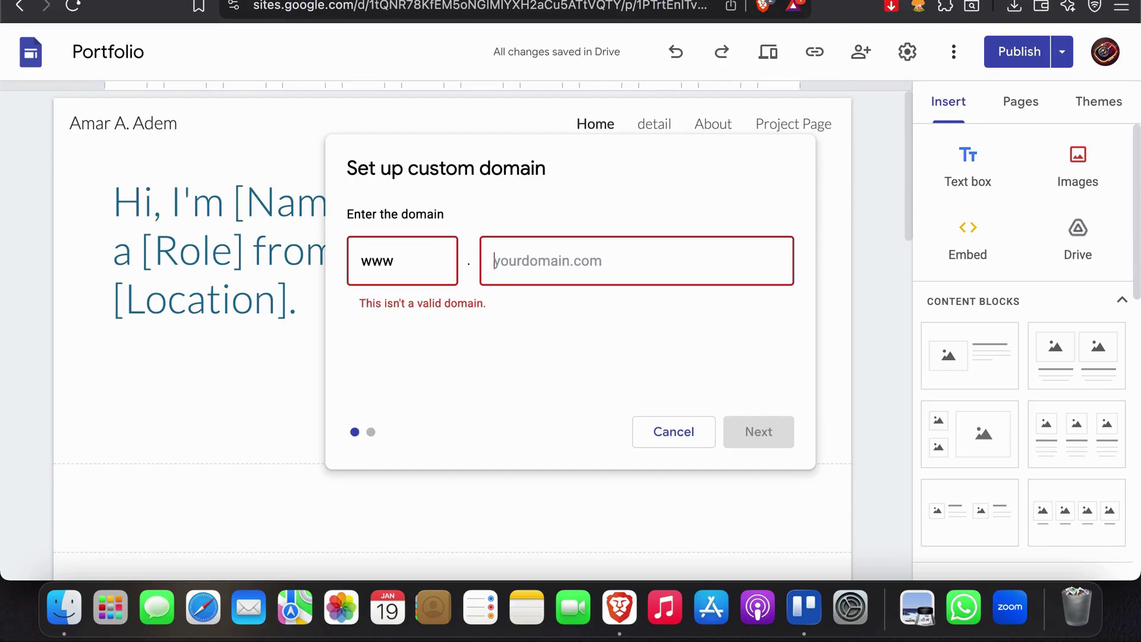
pyautogui.click(395, 274)
pyautogui.click(654, 444)
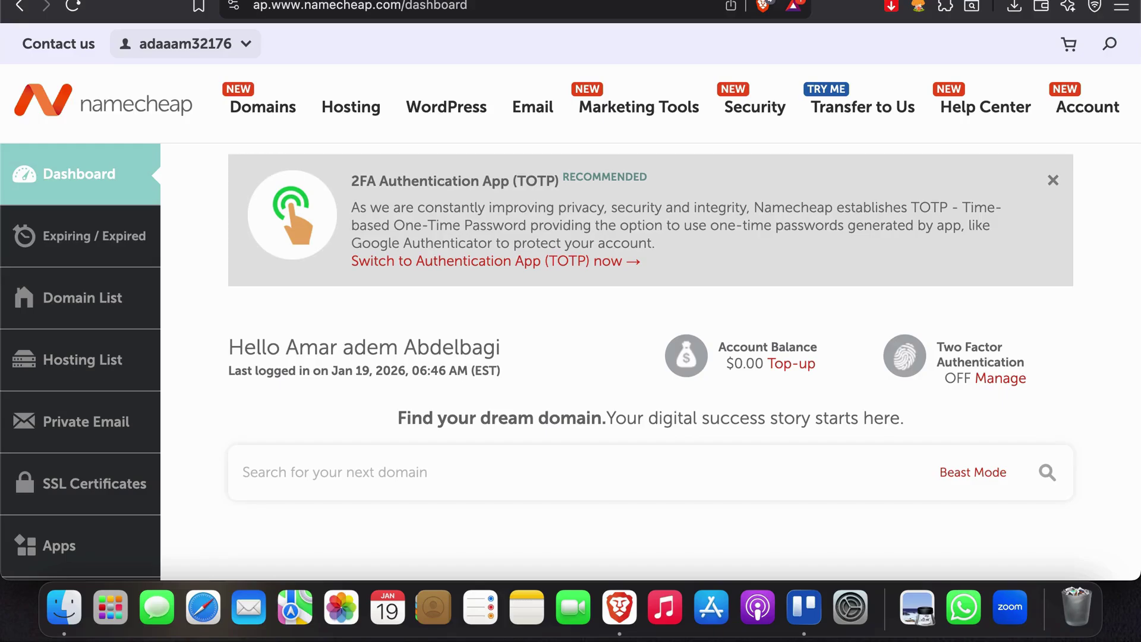
# Step: Open the Domain List in the Namecheap account and check it for owned domains
pyautogui.click(64, 300)
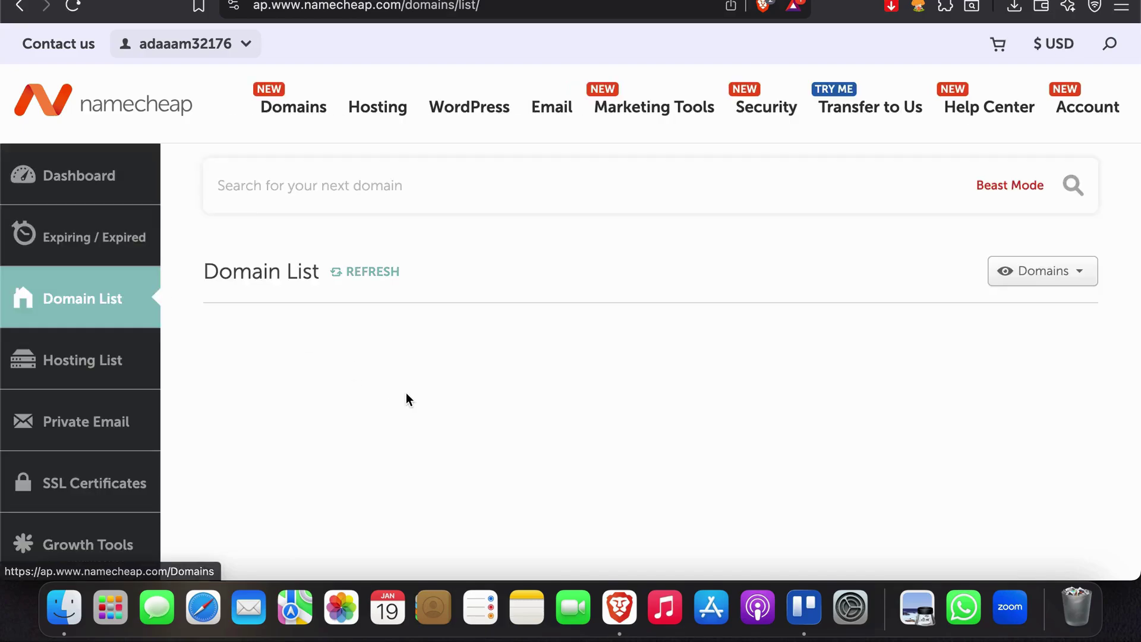
pyautogui.scroll(-2, 405, 395)
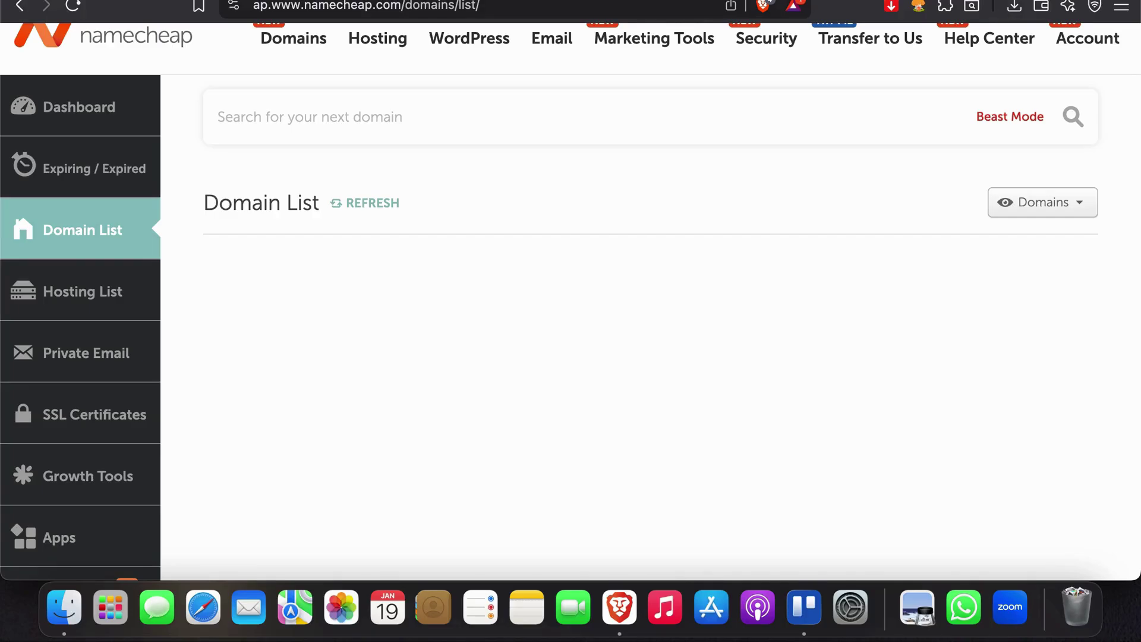
# Step: Switch back to the Google Sites editor and close the site settings
pyautogui.hotkey('ctrl', 'Tab')
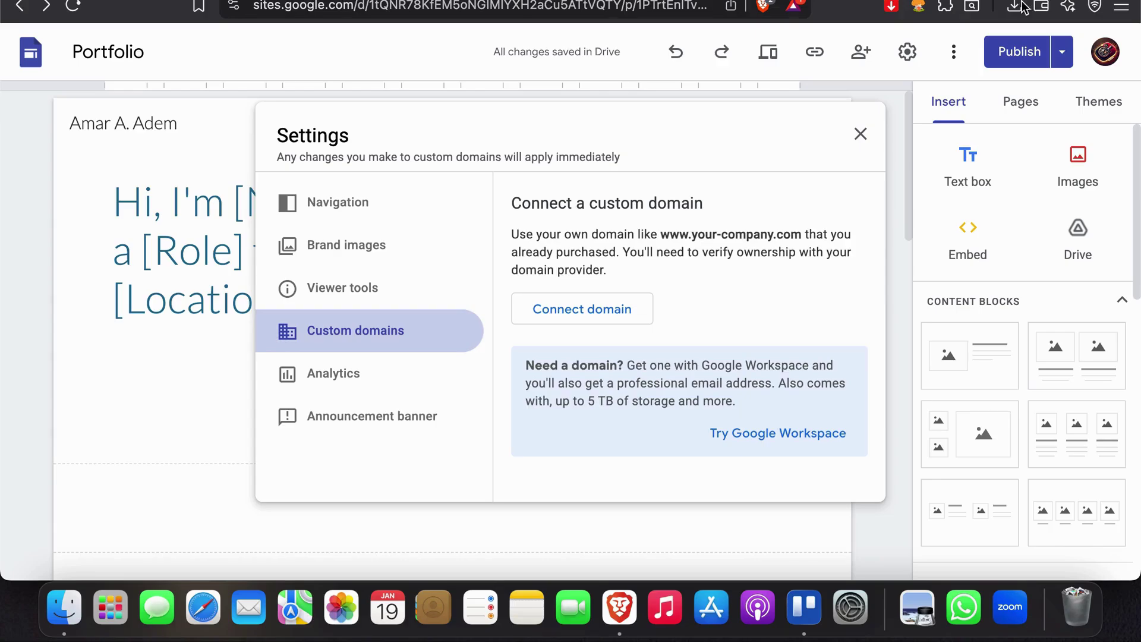
pyautogui.click(861, 134)
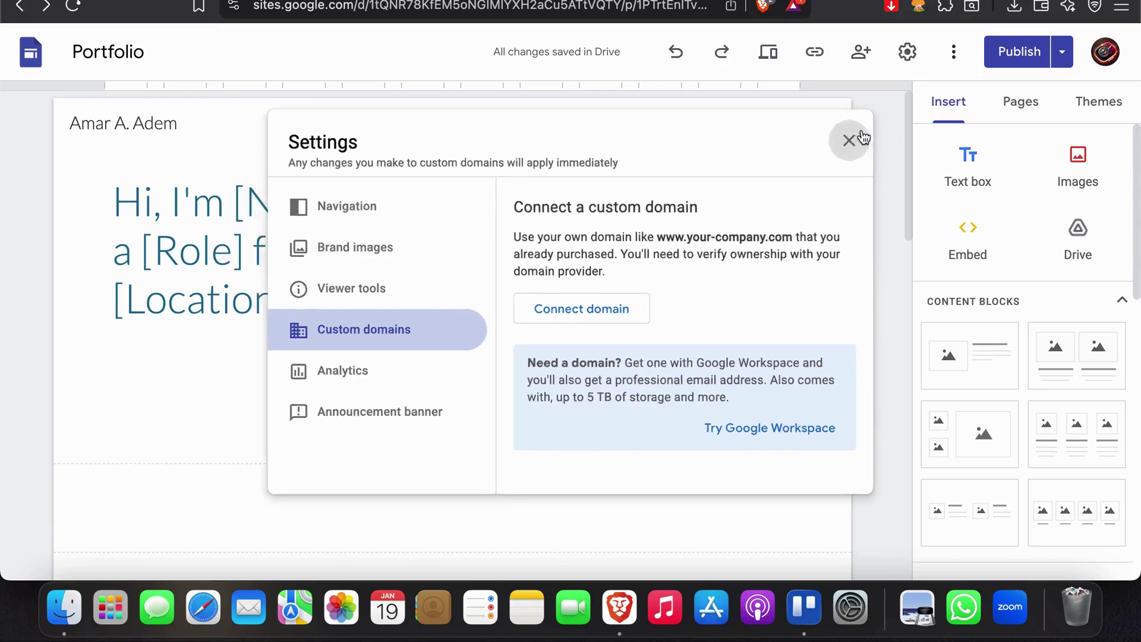